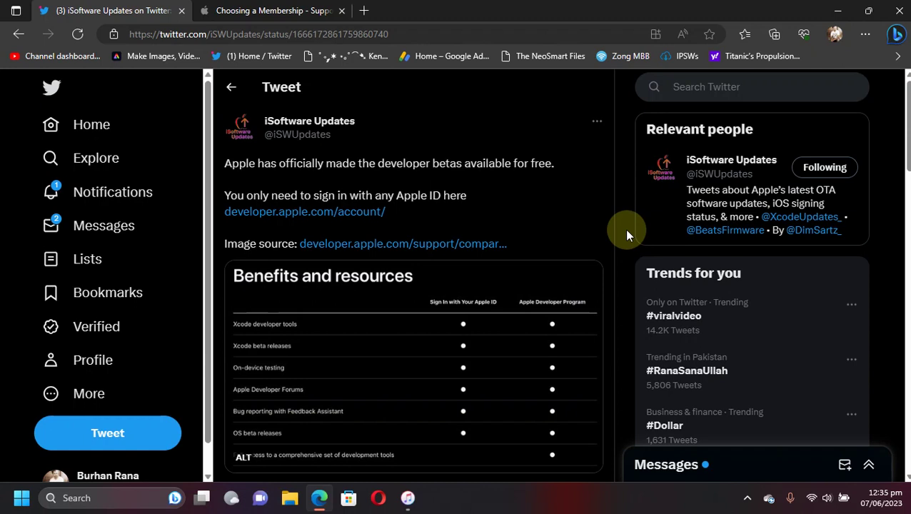
- Switch to the Apple 'Choosing a Membership' page comparing free and paid developer features
key("ctrl+Tab")
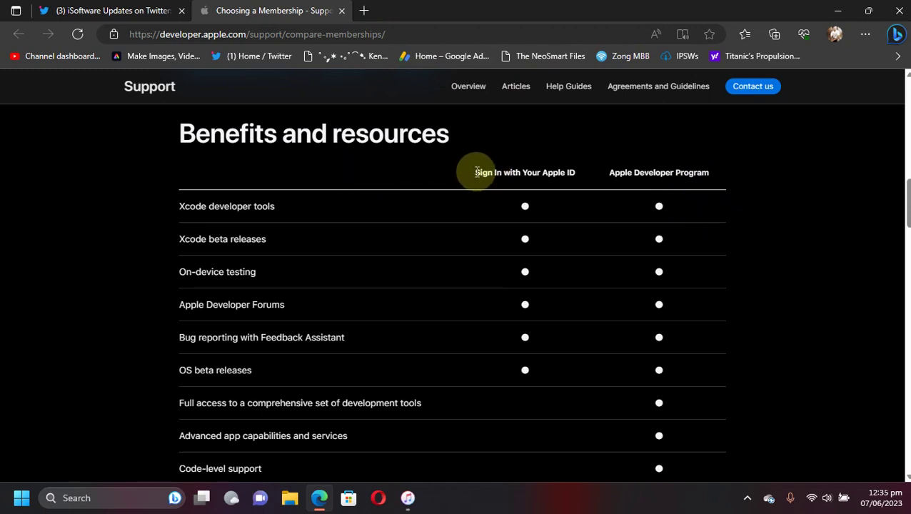
- Confirm the membership table lists OS beta releases for free accounts, then return to the tweet
left_click_drag(476, 176, 607, 175)
left_click(818, 246)
scroll(818, 246, "down", 7)
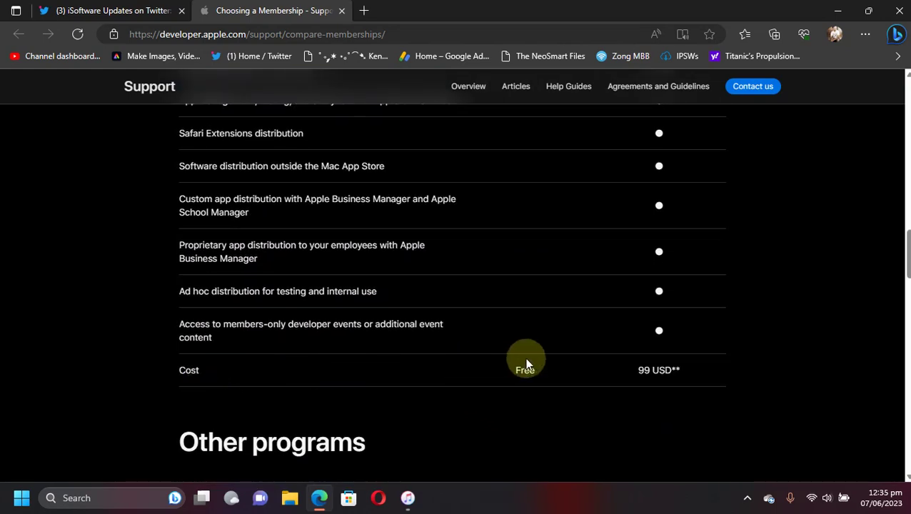
scroll(784, 308, "up", 5)
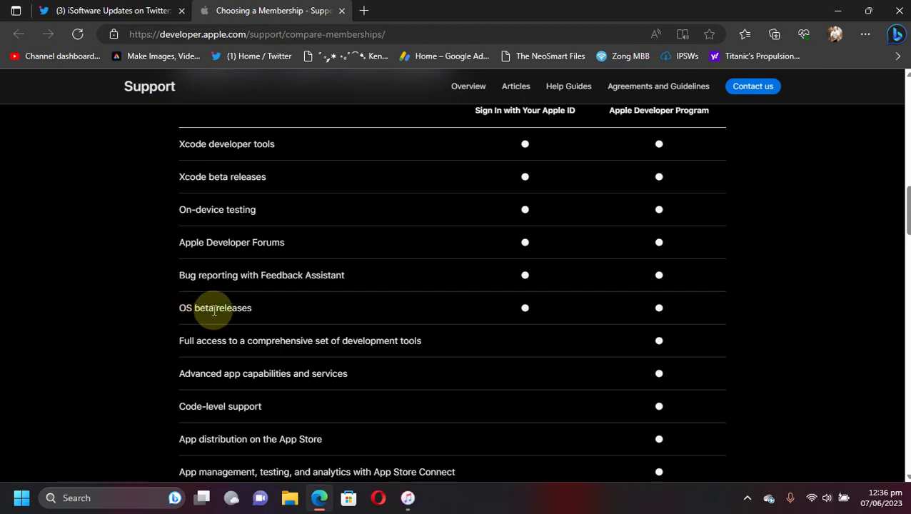
left_click_drag(519, 307, 543, 308)
key("ctrl+shift+Tab")
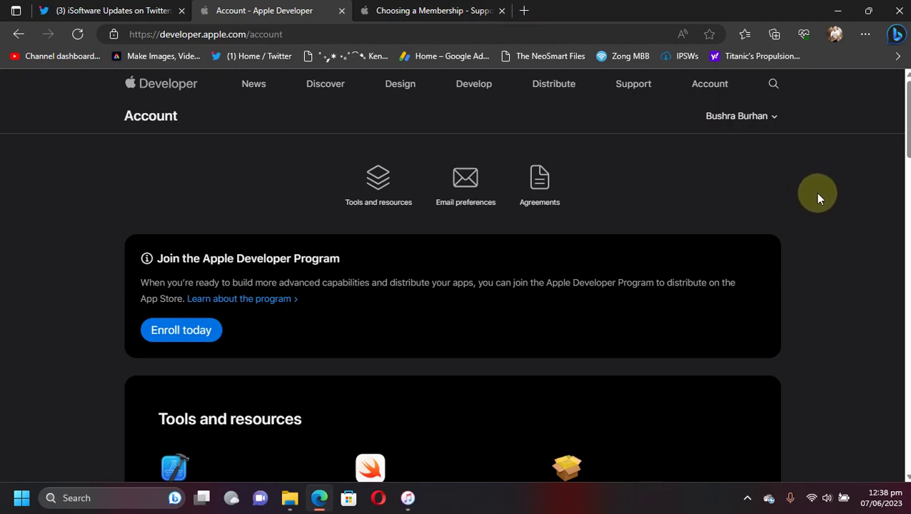
- Go to the developer software downloads page and expand the iOS 17 beta restore images list
scroll(818, 197, "down", 3)
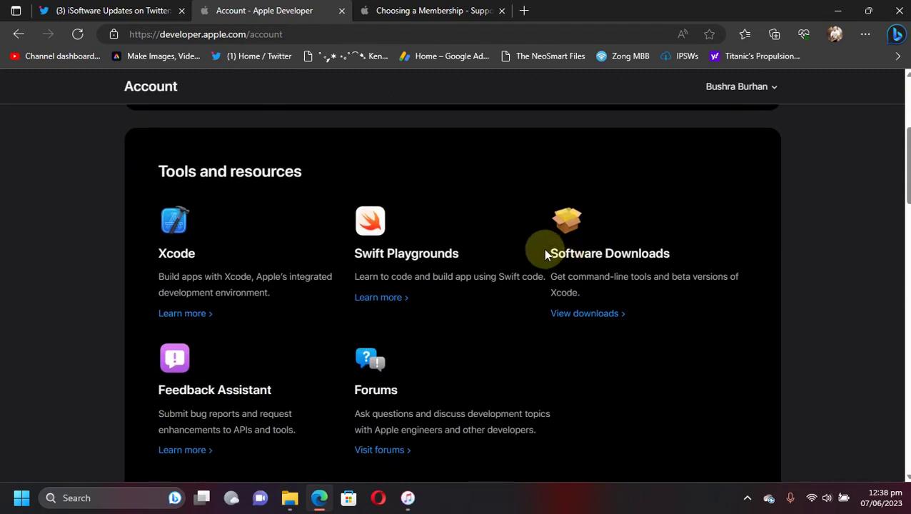
left_click(590, 317)
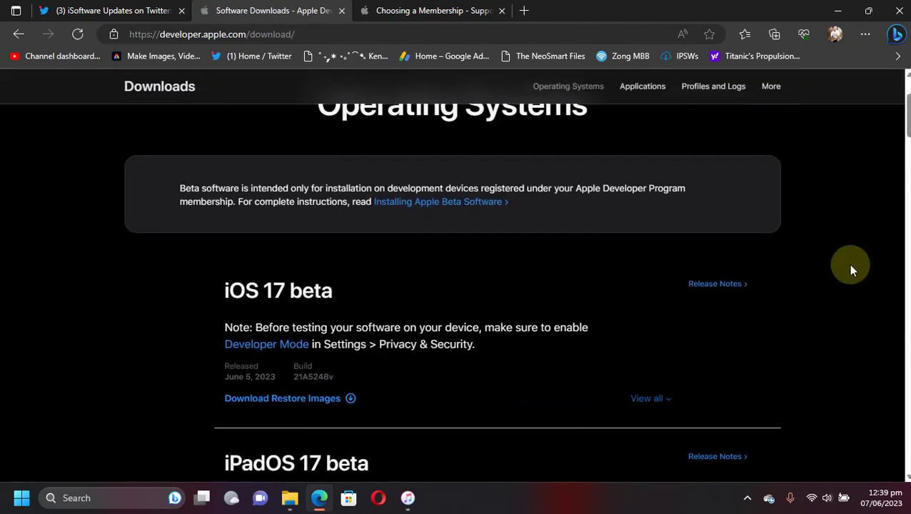
scroll(839, 248, "down", 1)
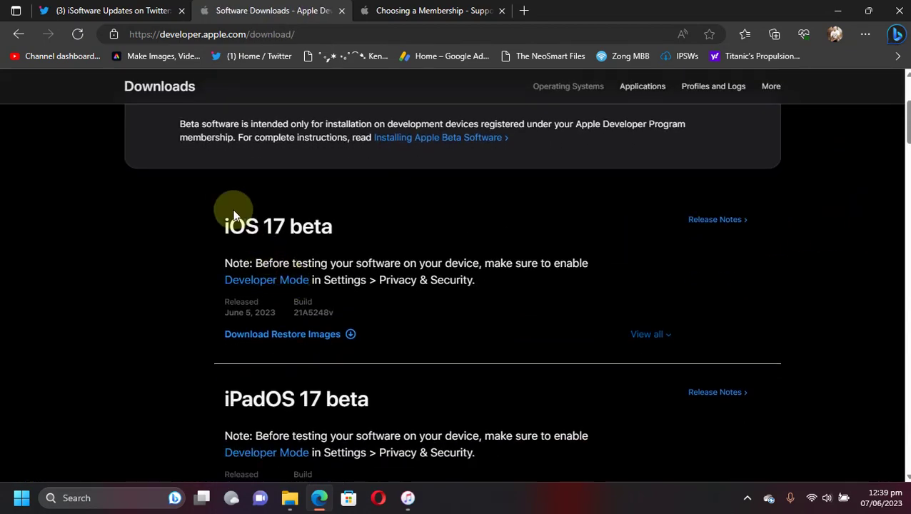
scroll(468, 330, "down", 2)
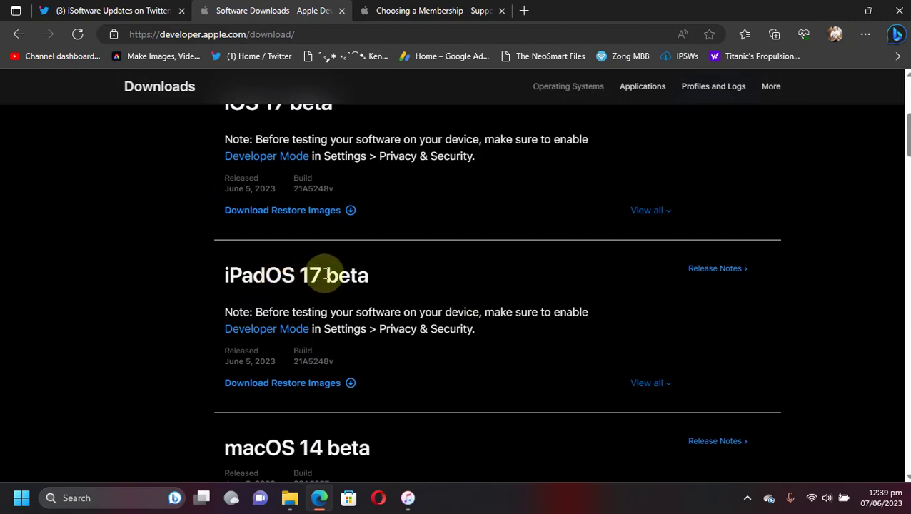
scroll(883, 282, "up", 2)
left_click(287, 336)
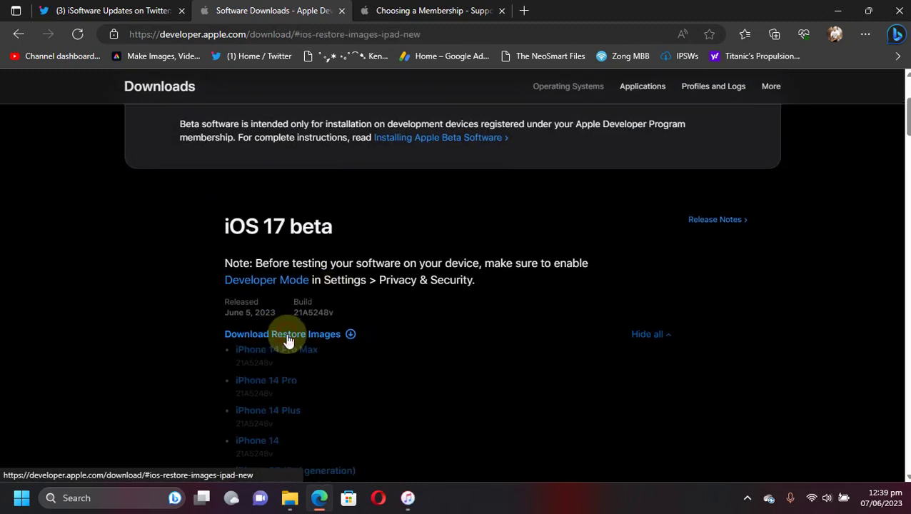
- Download the iPhone SE (2nd generation) restore image and cancel the duplicate download
scroll(271, 264, "down", 5)
scroll(508, 279, "down", 5)
scroll(468, 272, "up", 5)
scroll(429, 293, "down", 4)
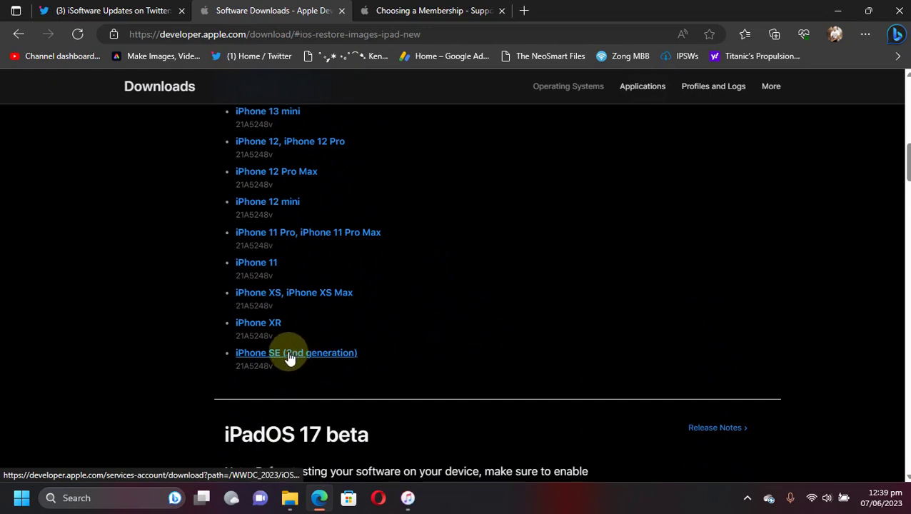
left_click(290, 354)
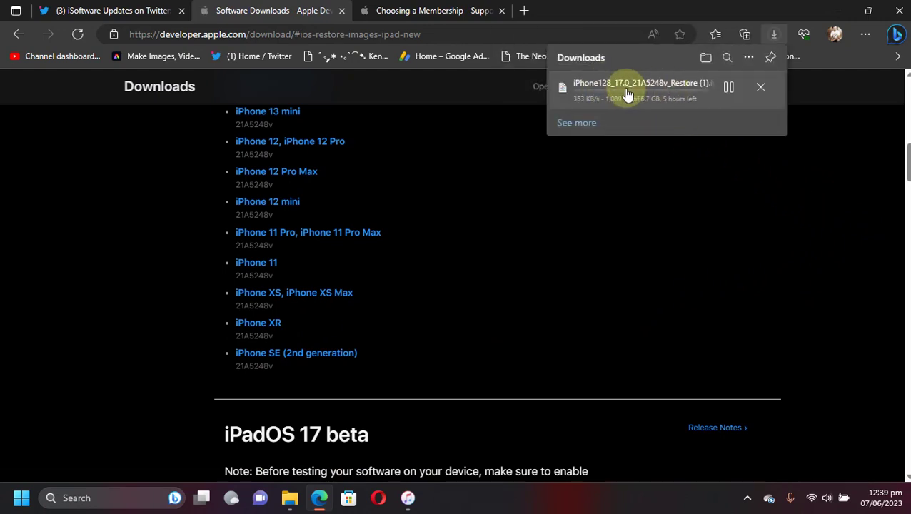
left_click(762, 88)
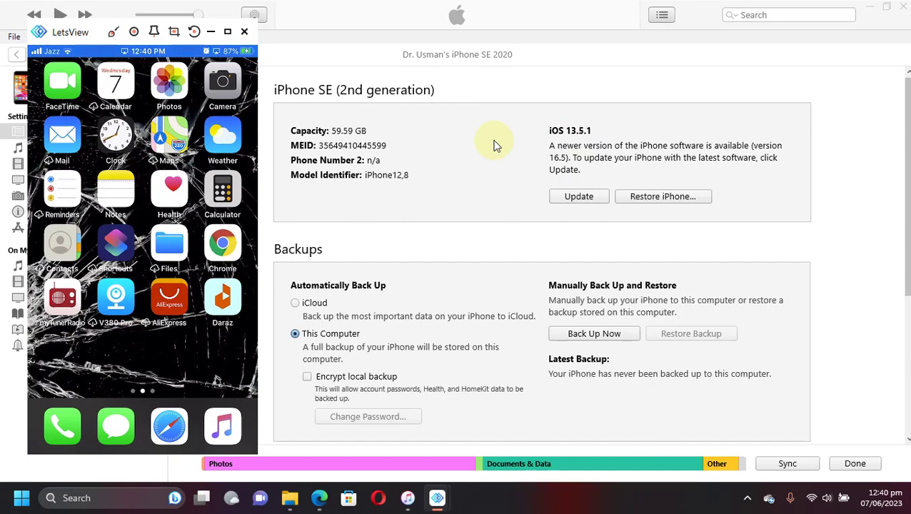
left_click(579, 199)
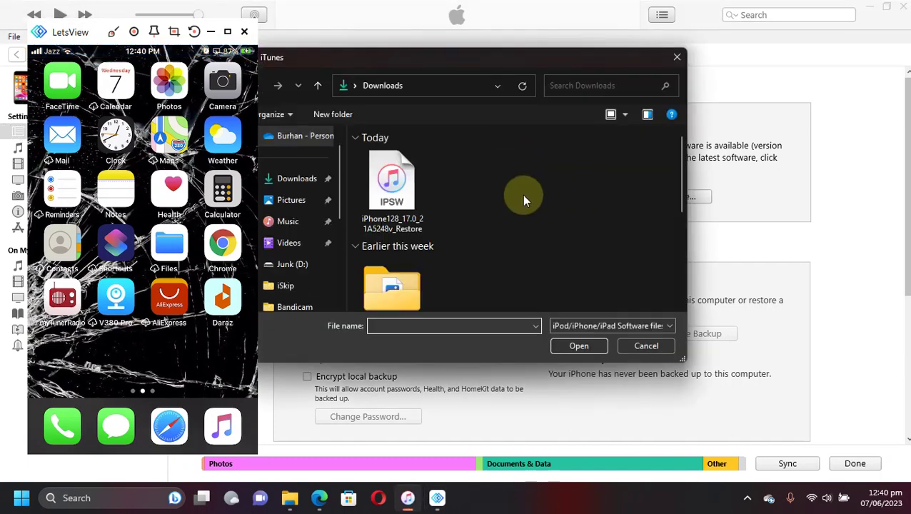
left_click(391, 187)
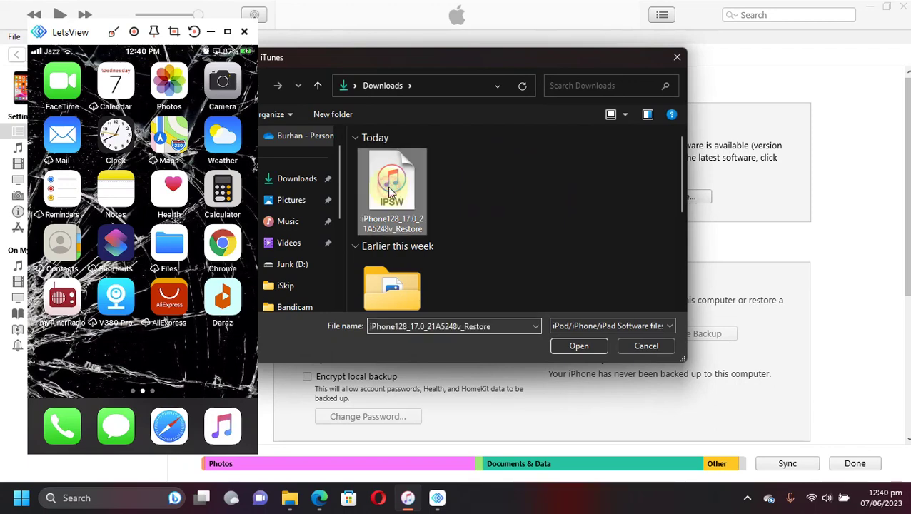
left_click(578, 345)
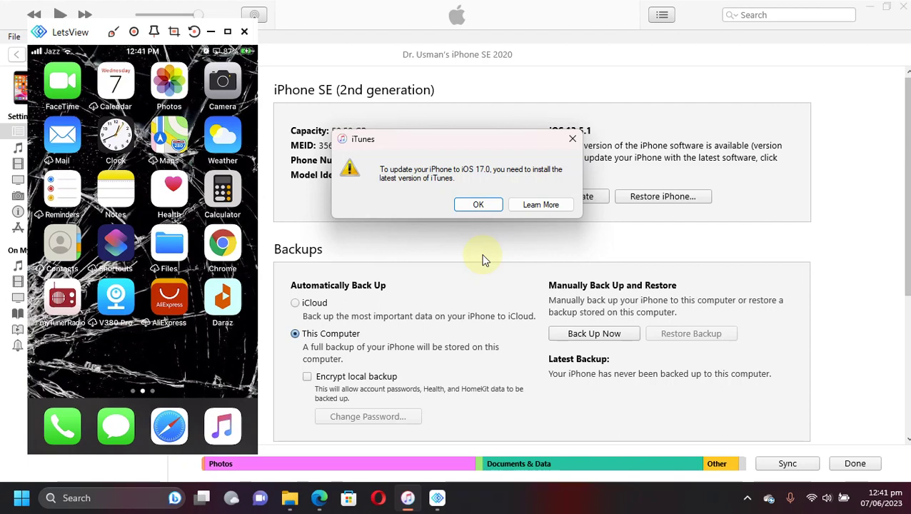
left_click(465, 158)
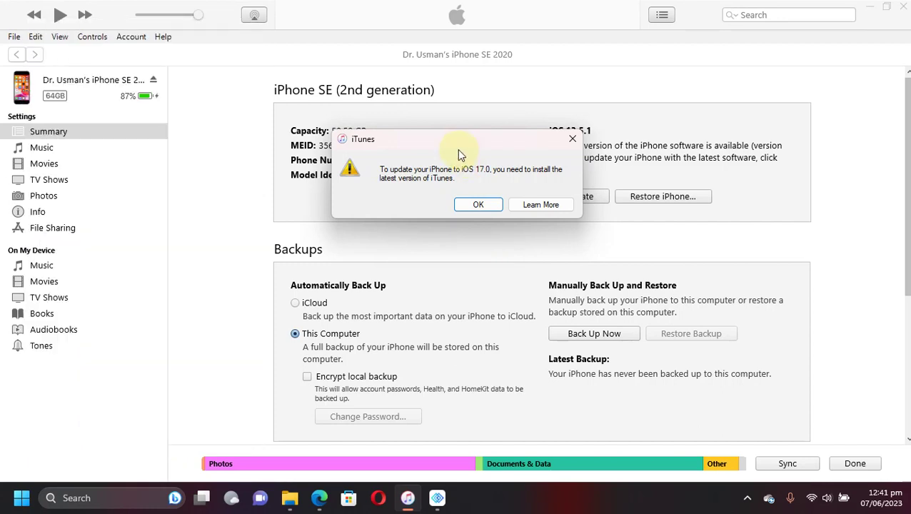
key("Return")
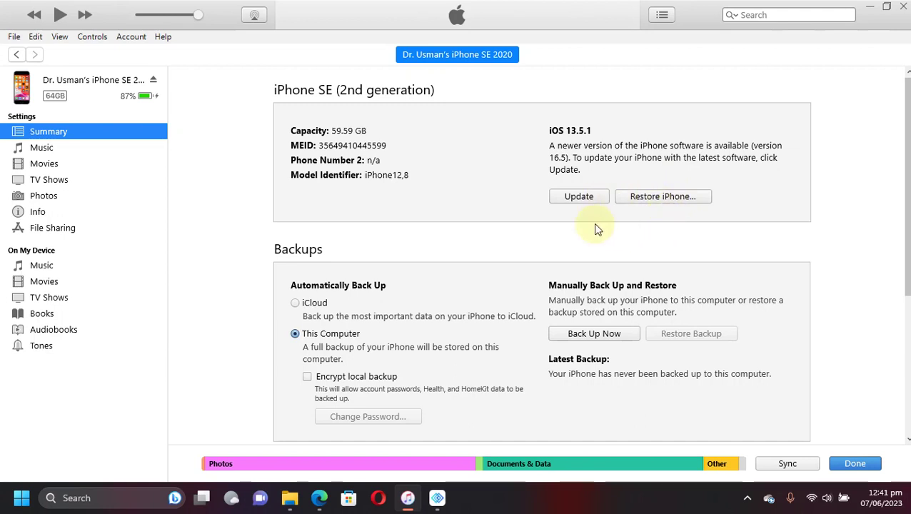
- Scroll the 3u.com page to its Download button, then minimize Edge to reveal 3uTools Easy Flash
left_click(661, 198)
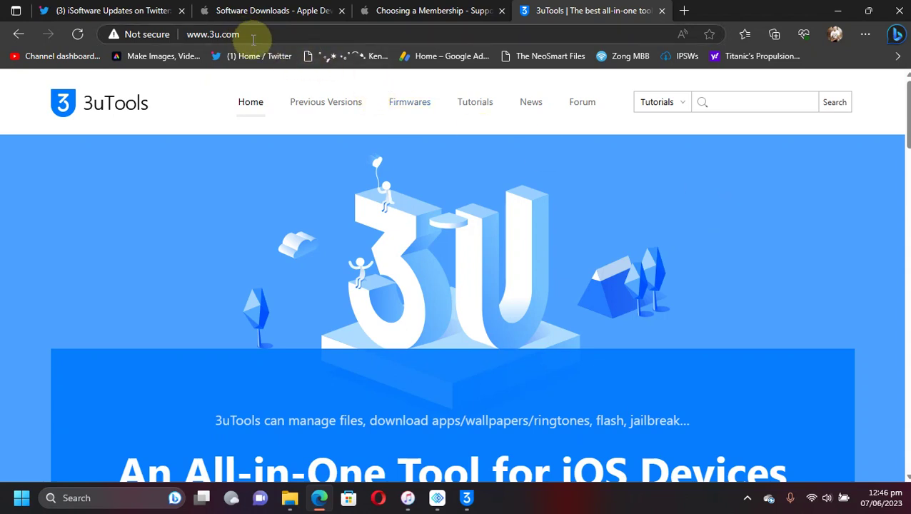
scroll(655, 210, "down", 3)
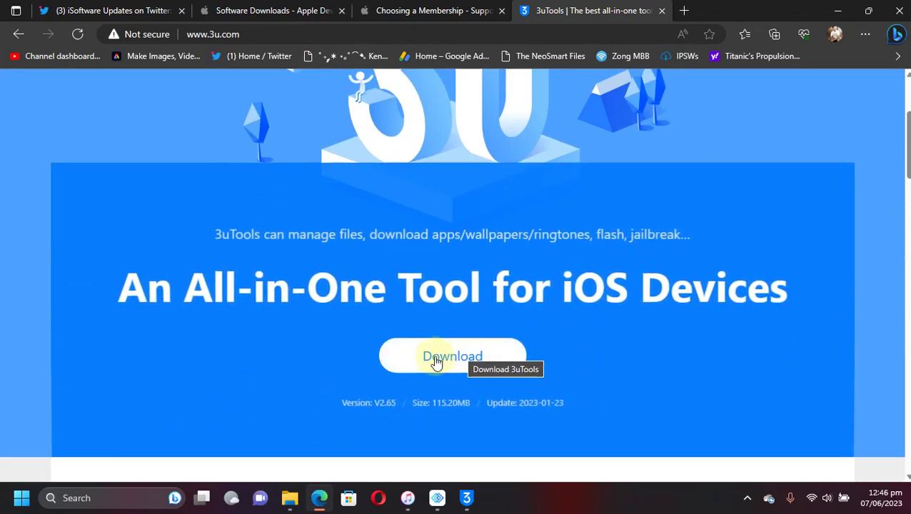
left_click(835, 10)
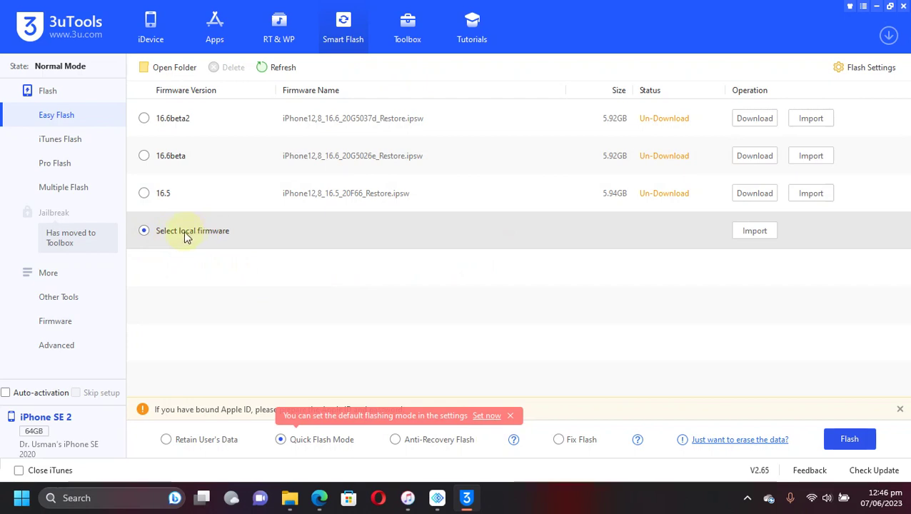
- Import the iOS 17.0 IPSW from Downloads as local firmware and select Retain User's Data
left_click(754, 231)
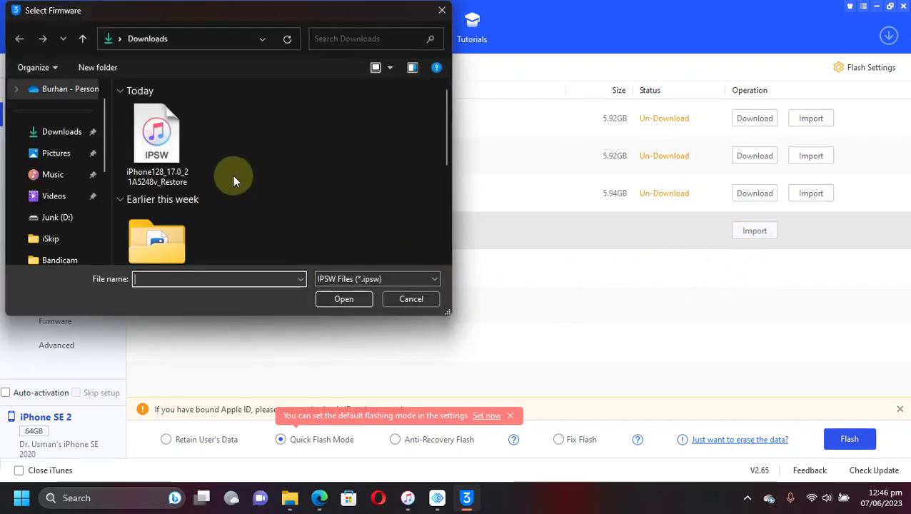
left_click(161, 139)
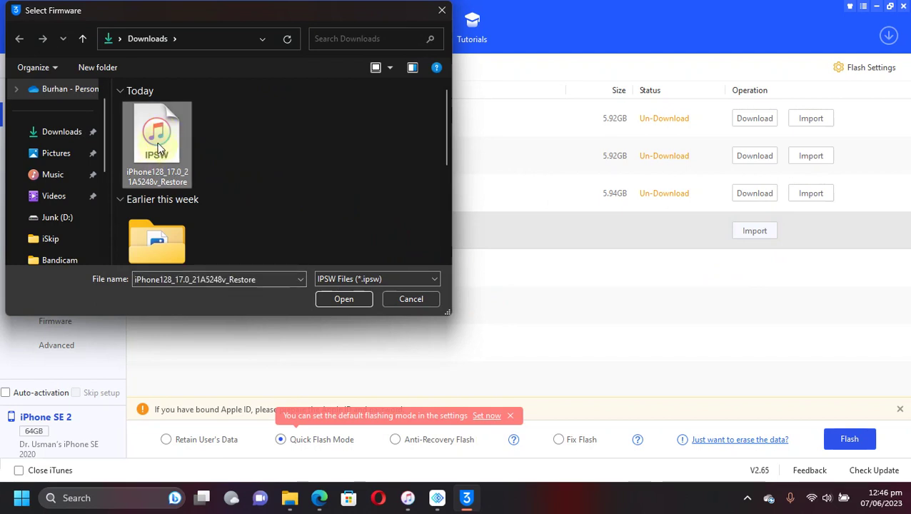
left_click(340, 299)
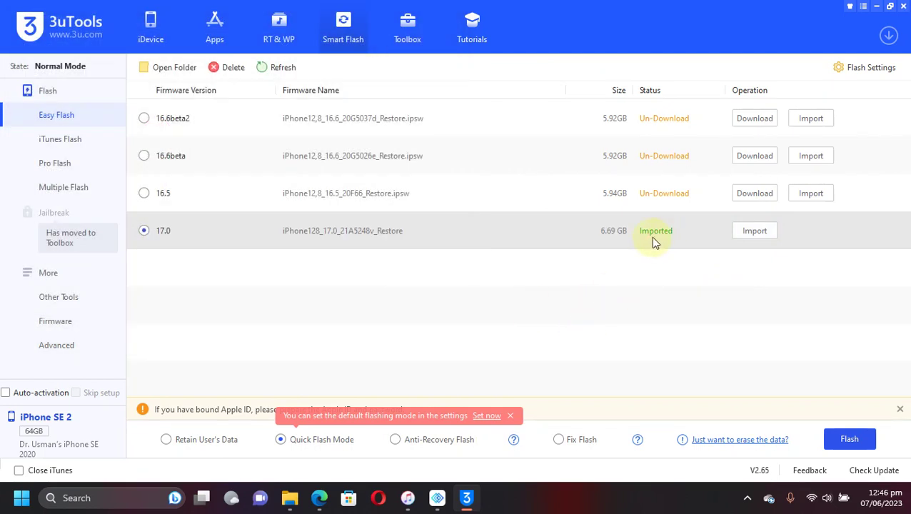
left_click(165, 440)
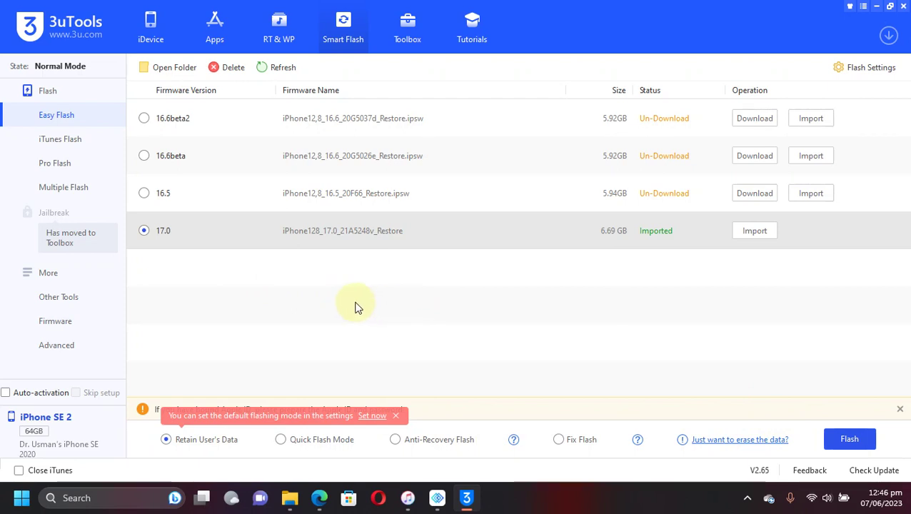
- Choose Quick Flash Mode, review the 13.5.1-to-17.0 flash reminder, and cancel without flashing
left_click(281, 439)
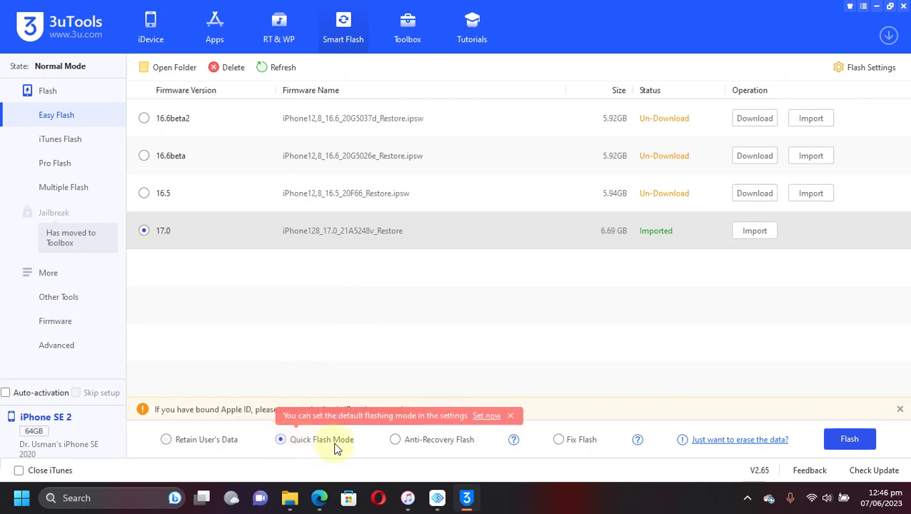
left_click(852, 439)
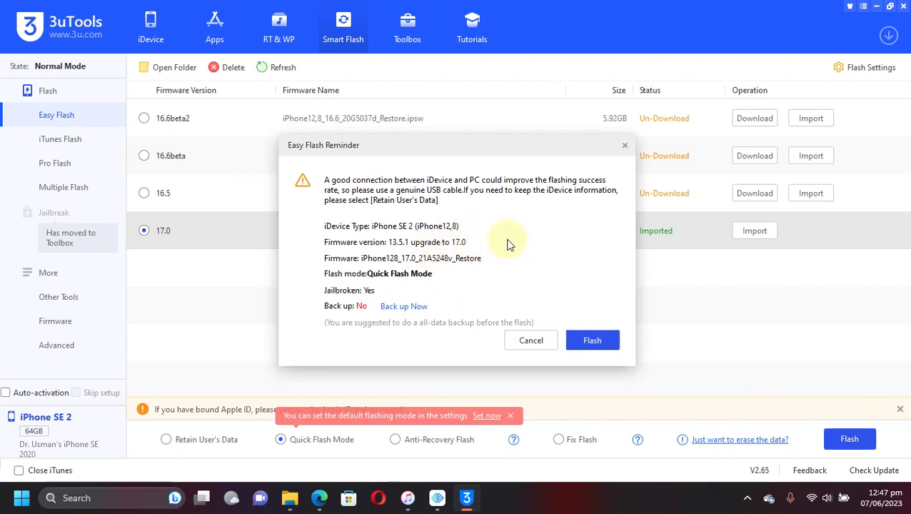
left_click(590, 349)
left_click(531, 342)
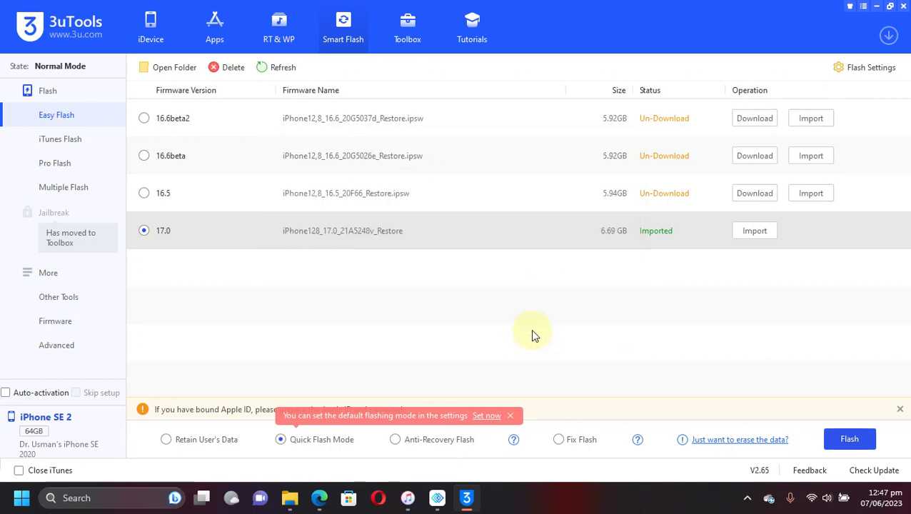